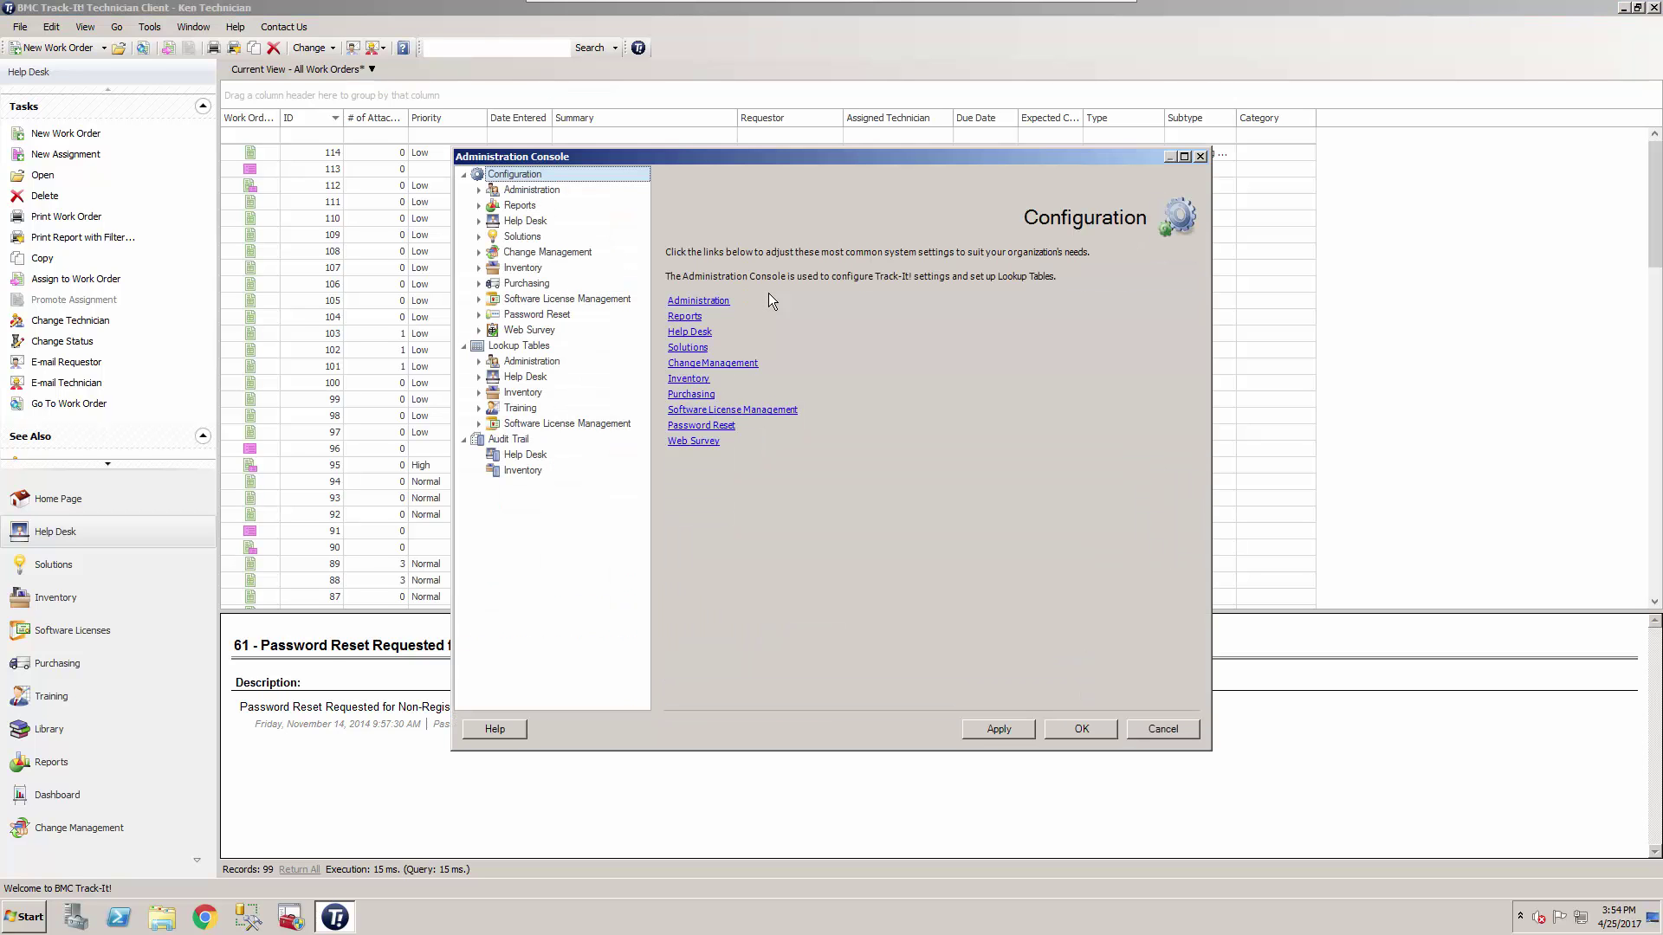
Navigate via Administration and E-mail Configuration to the Outgoing E-mail Configuration page.
left_click(689, 297)
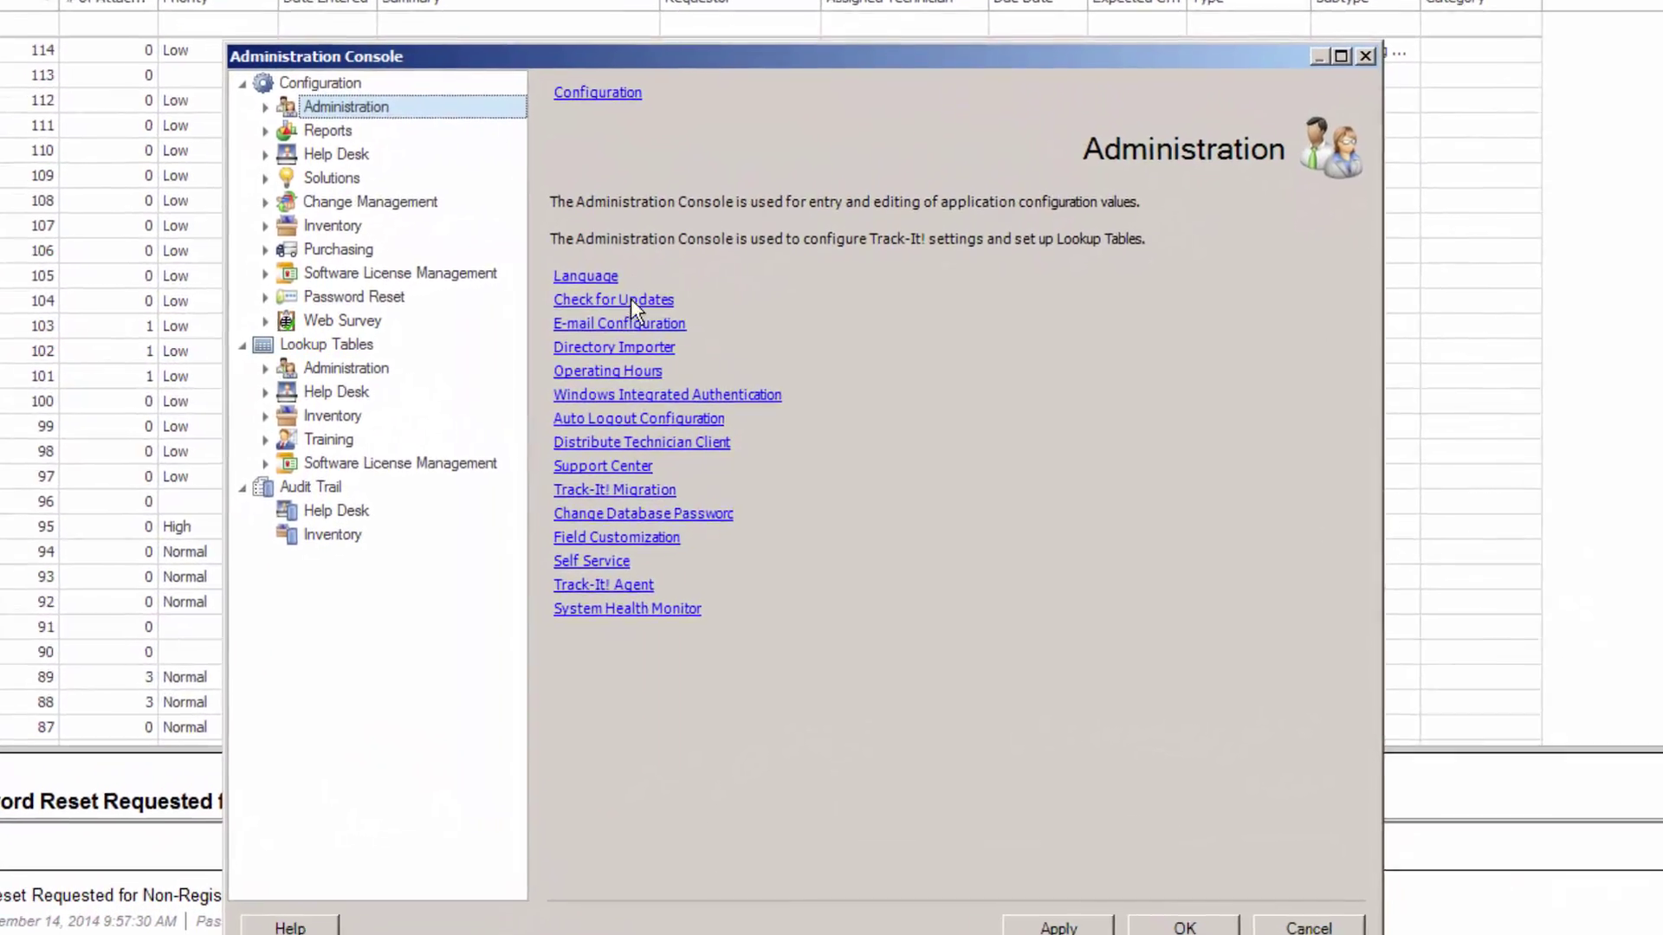
left_click(619, 324)
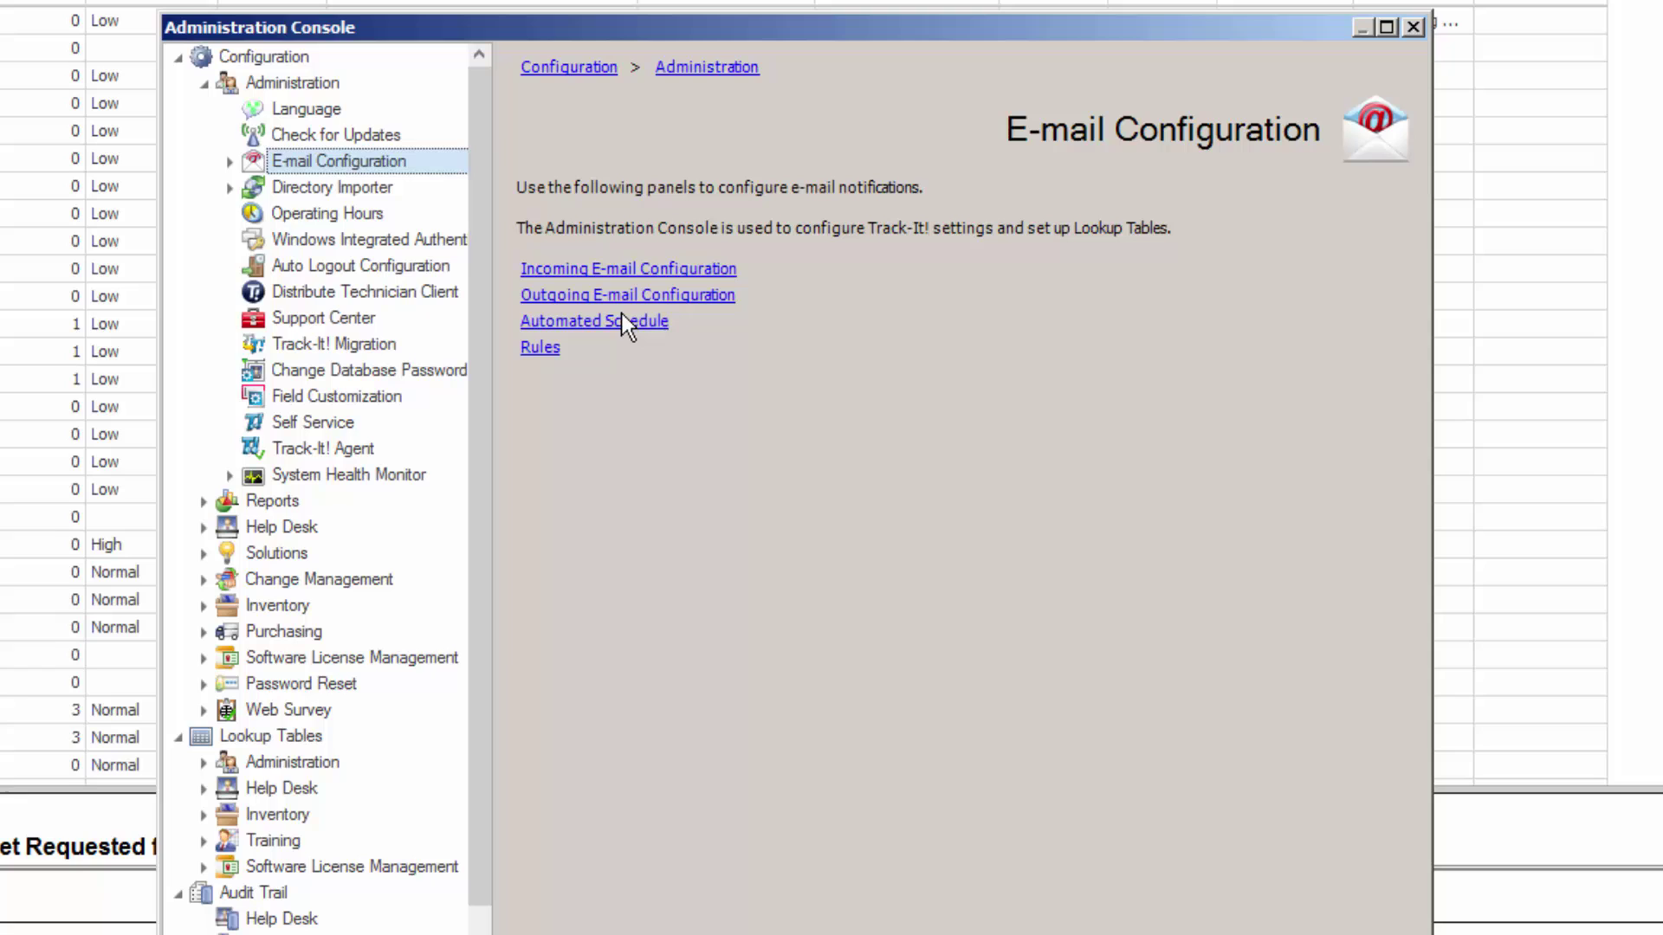
left_click(659, 295)
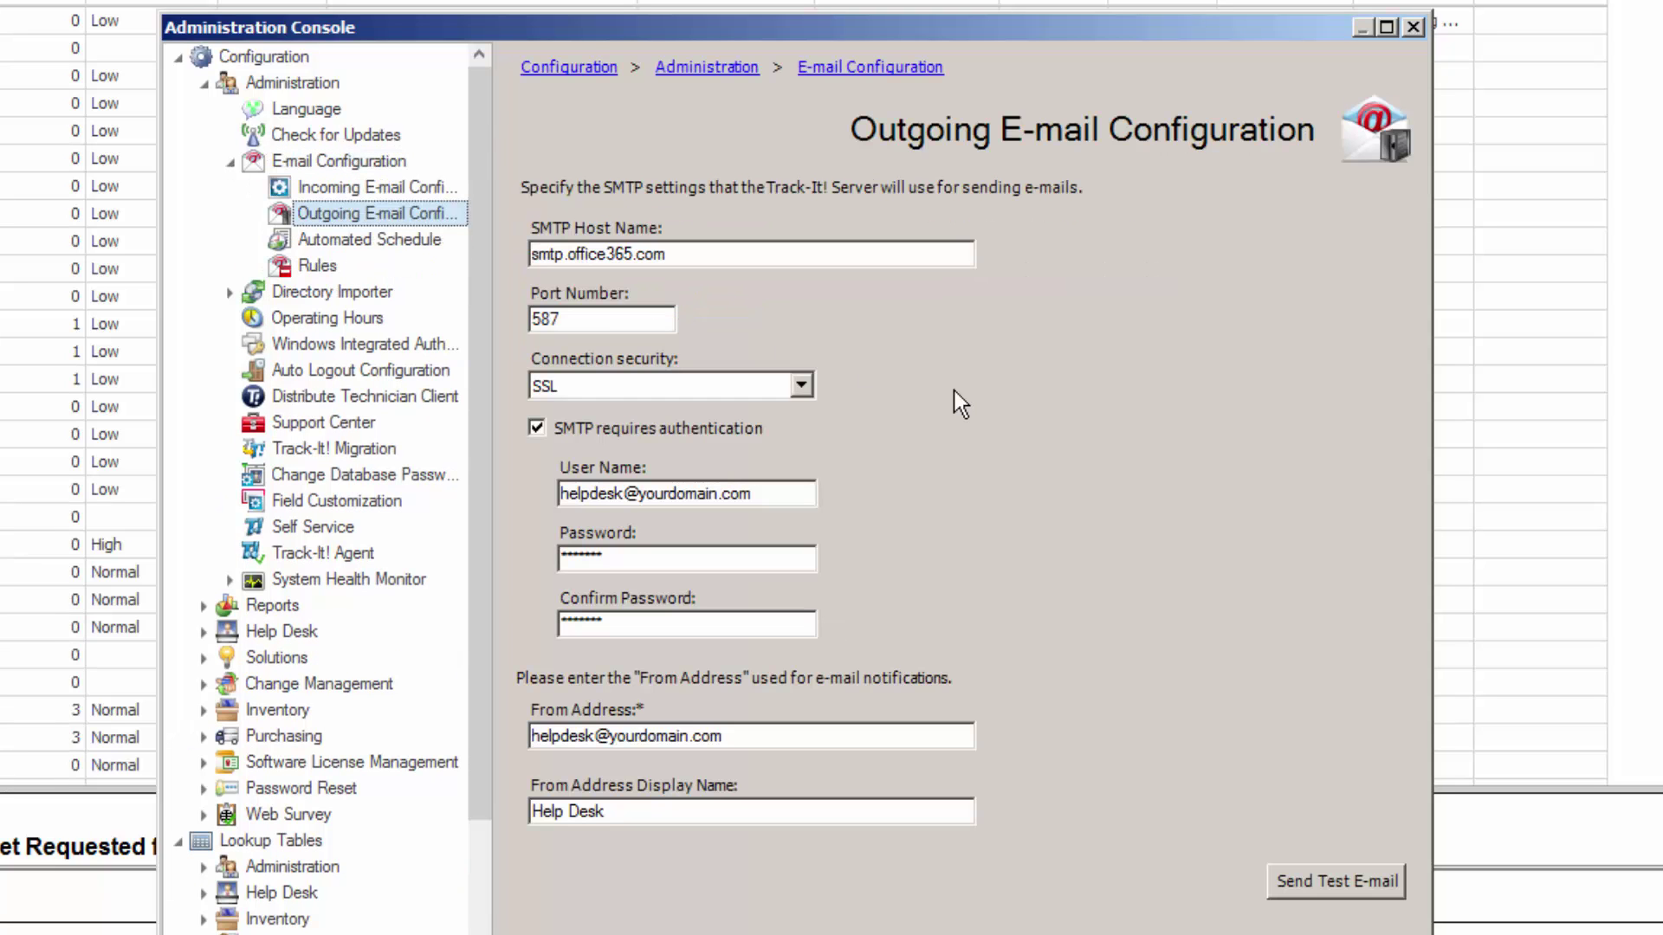
left_click(742, 259)
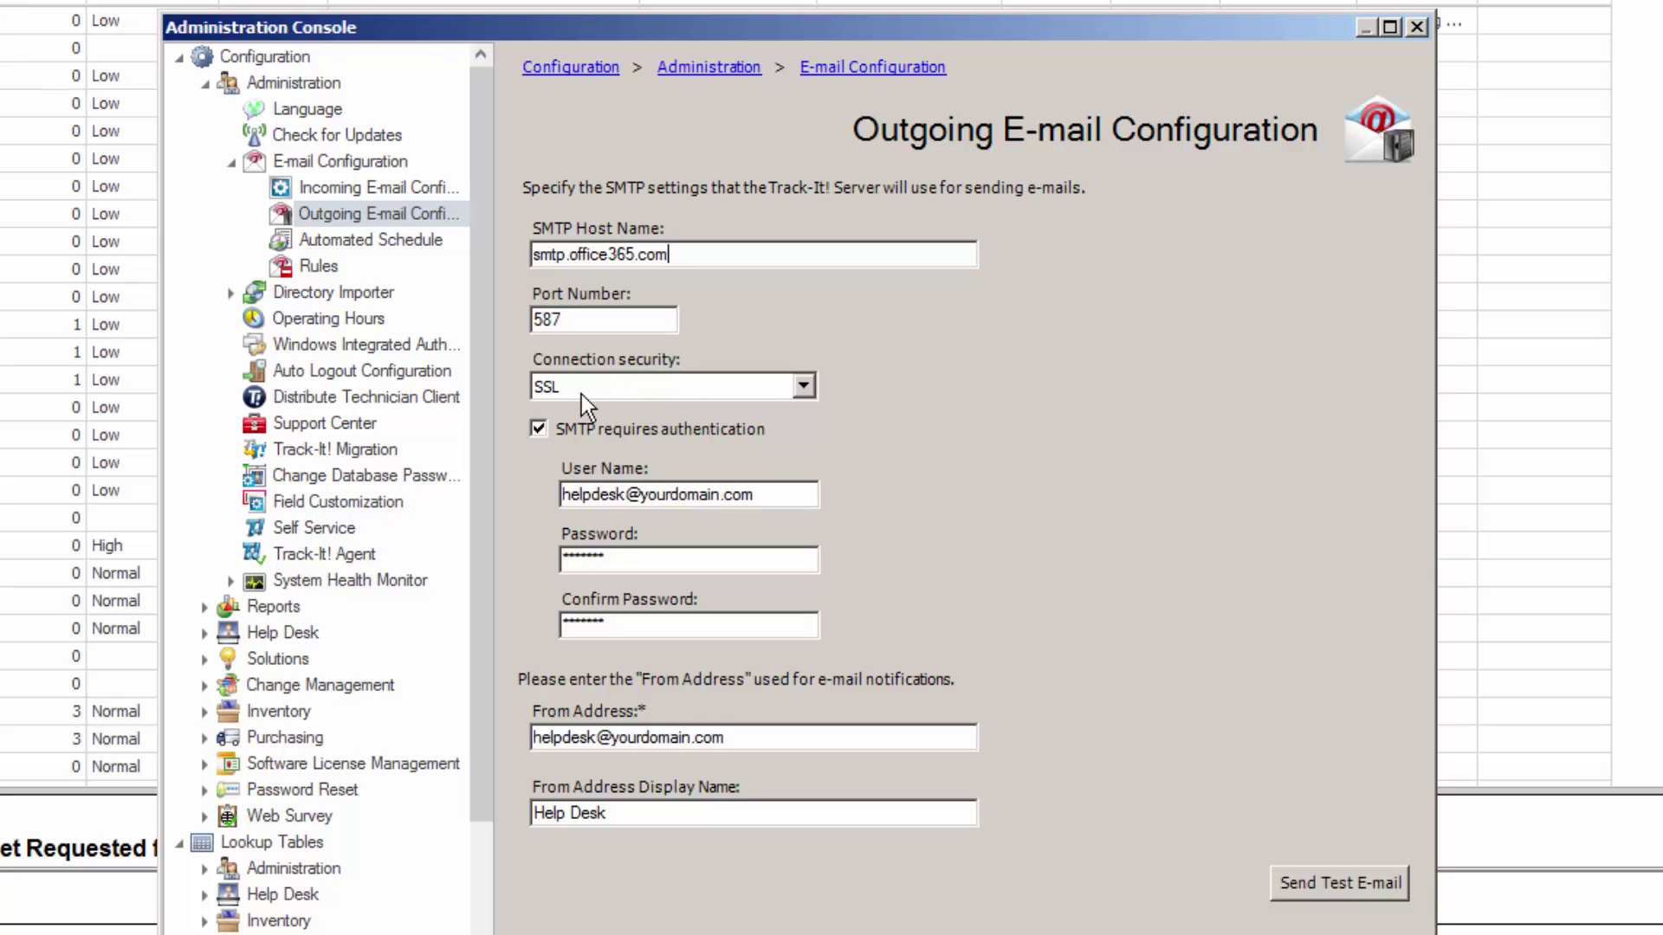
left_click(802, 388)
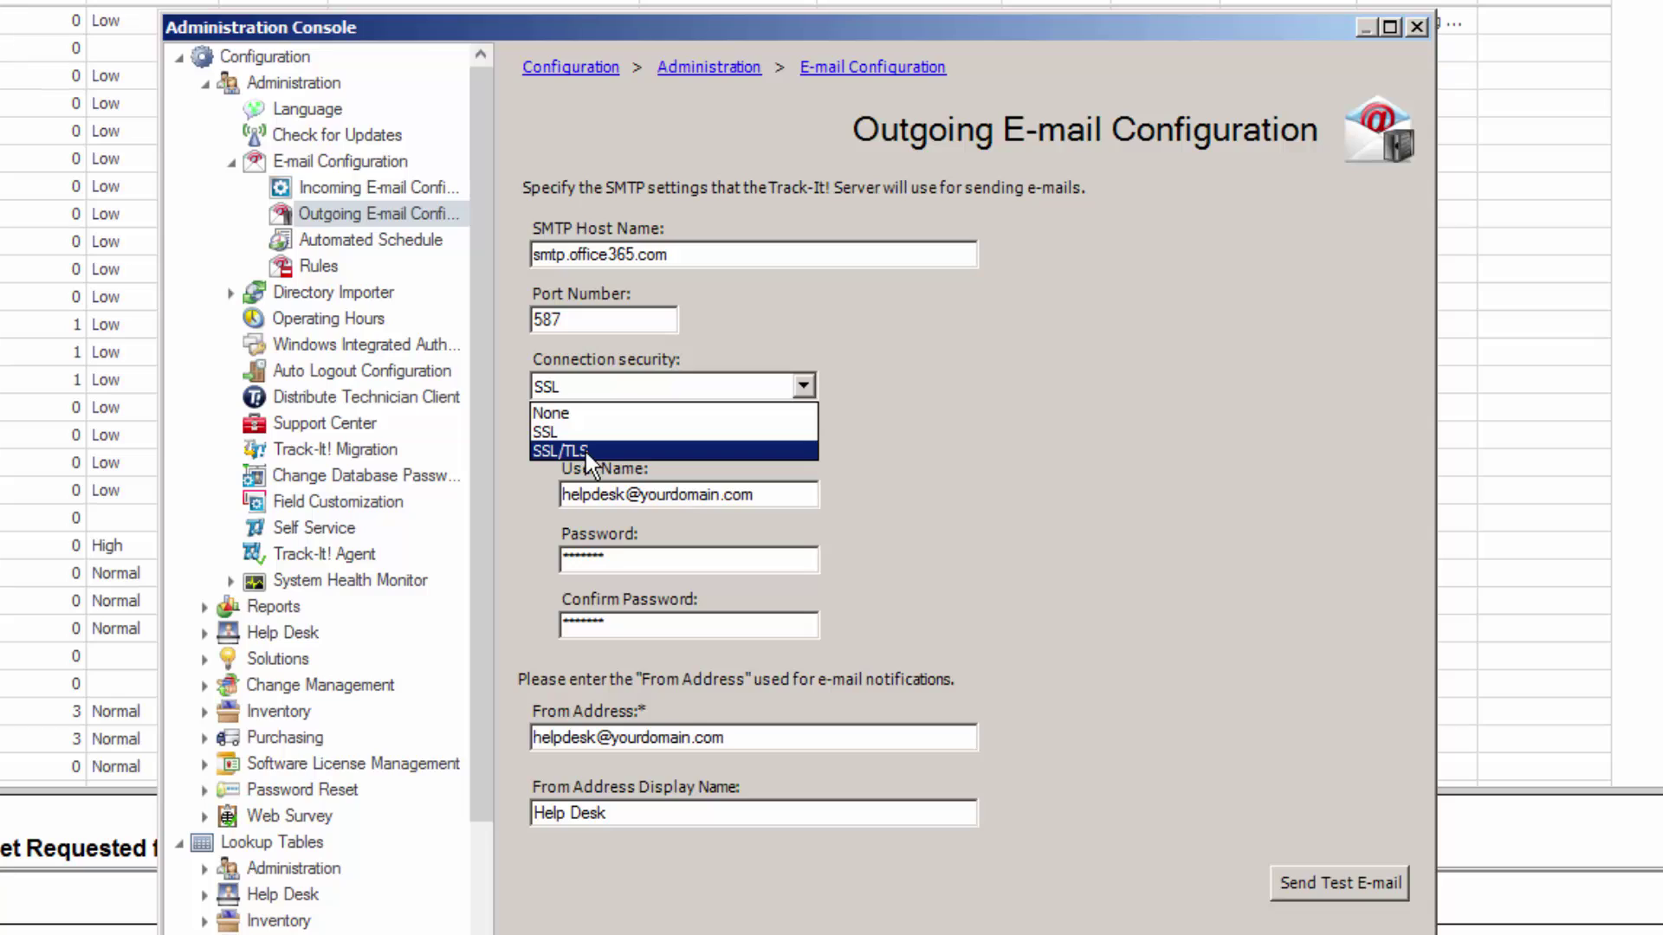
left_click(663, 374)
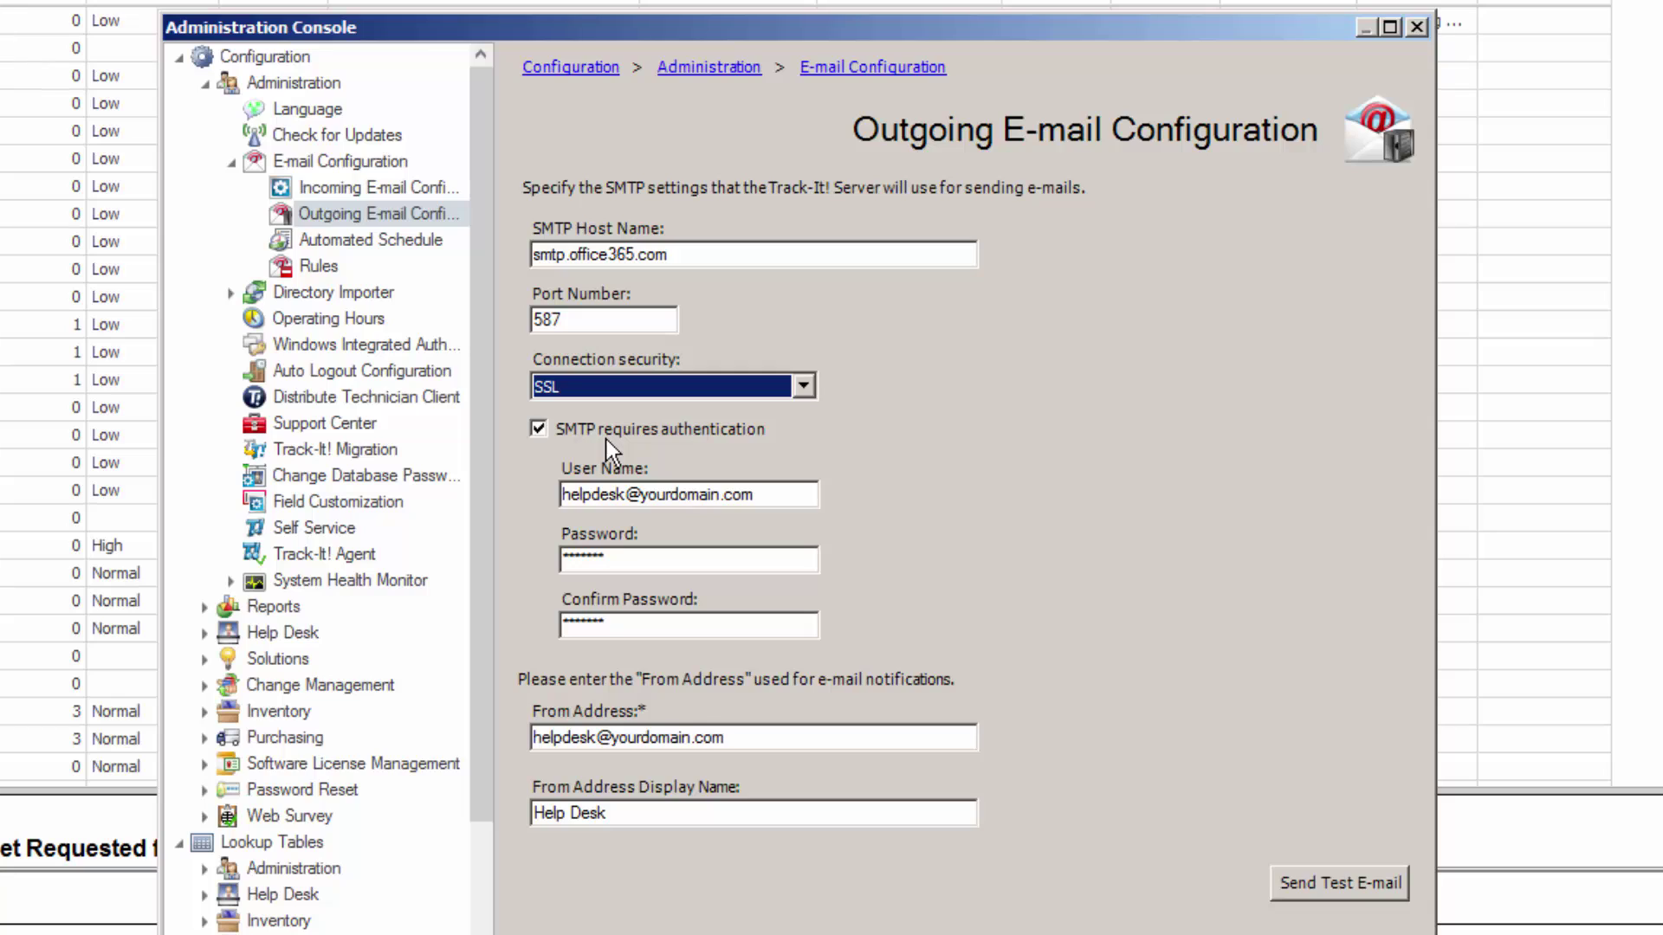
left_click(780, 500)
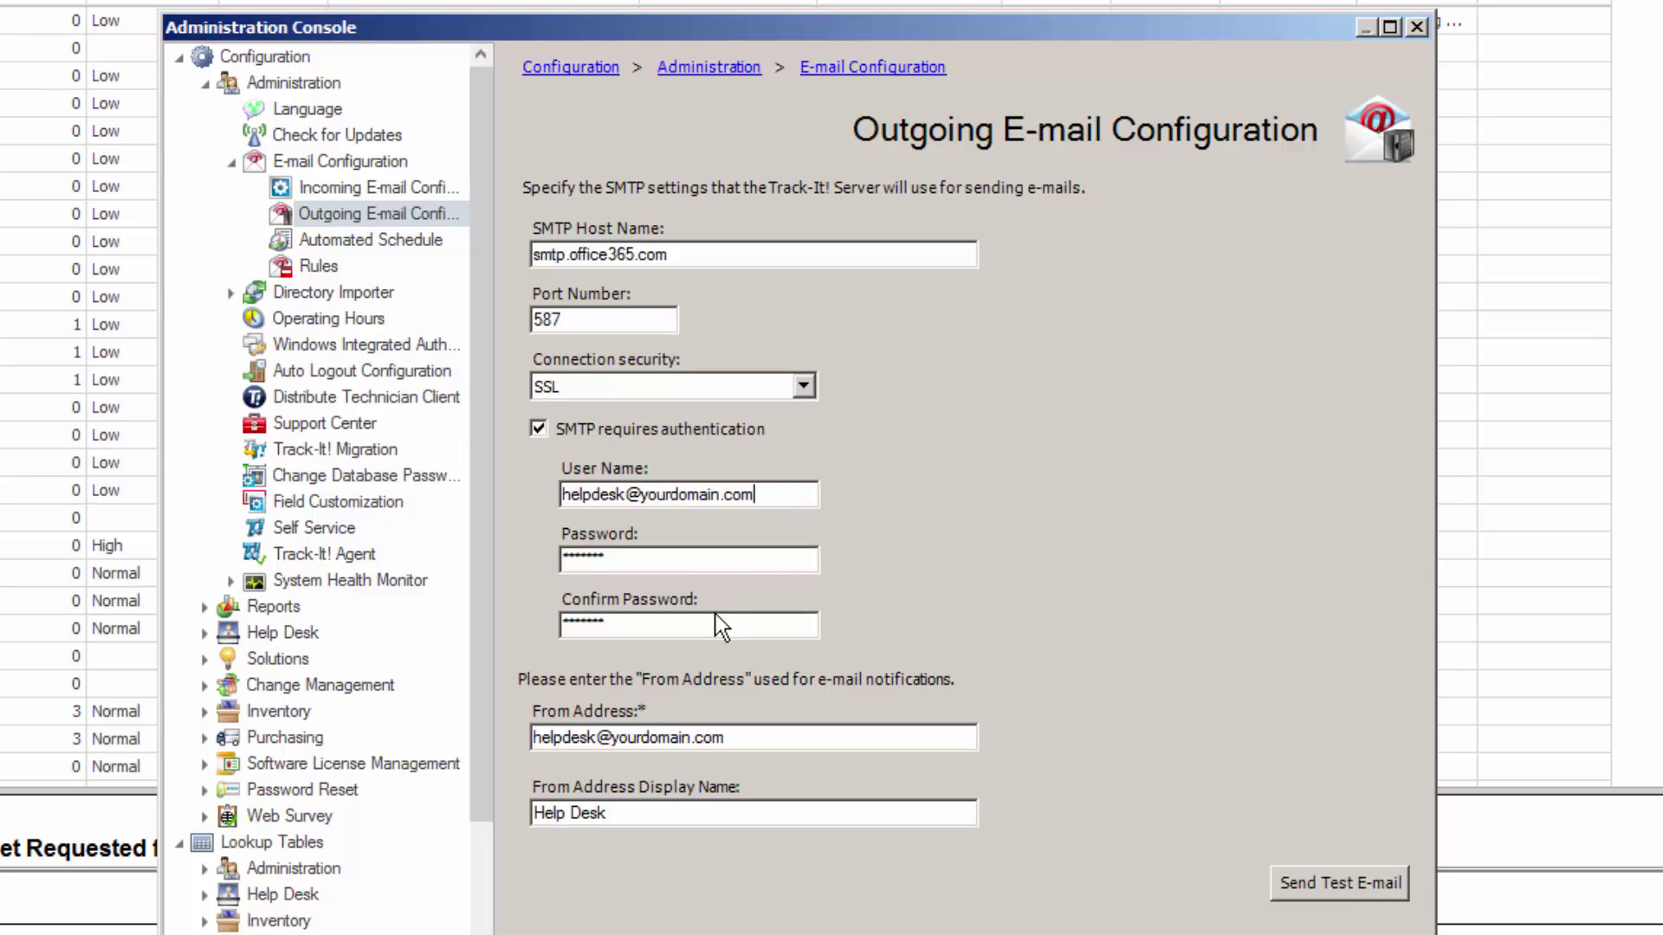
left_click(775, 741)
key("Tab")
left_click(687, 813)
Expand Help Desk > Work Order Events and show its Automated Schedule (checks every 1 minute).
left_click(205, 633)
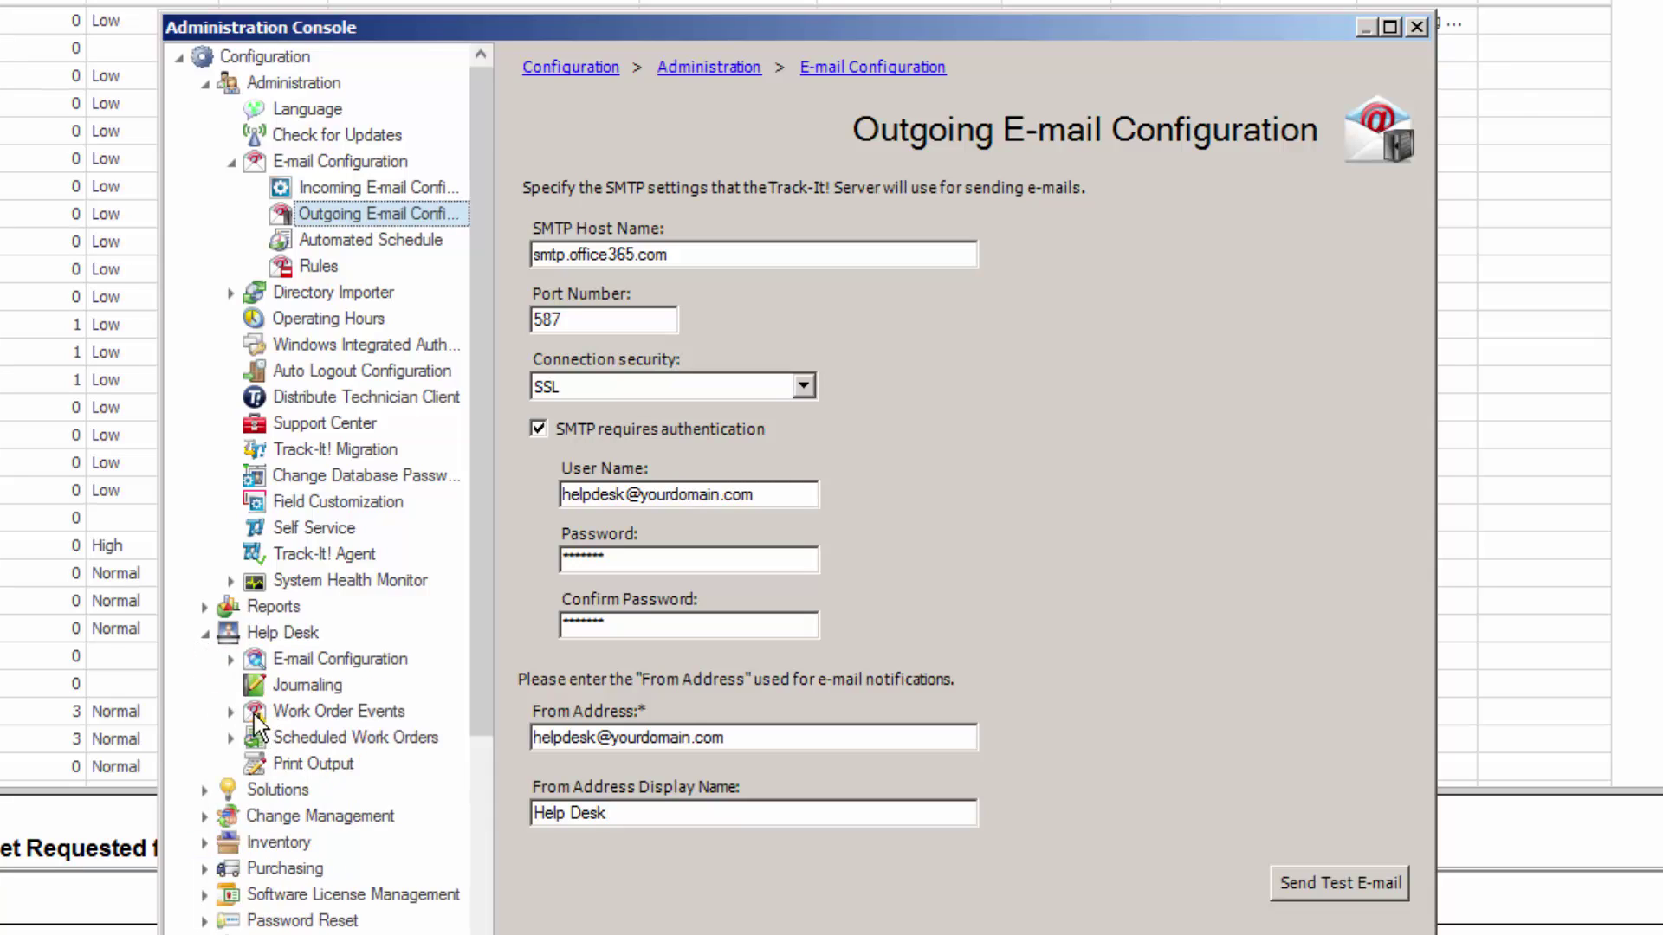
left_click(231, 713)
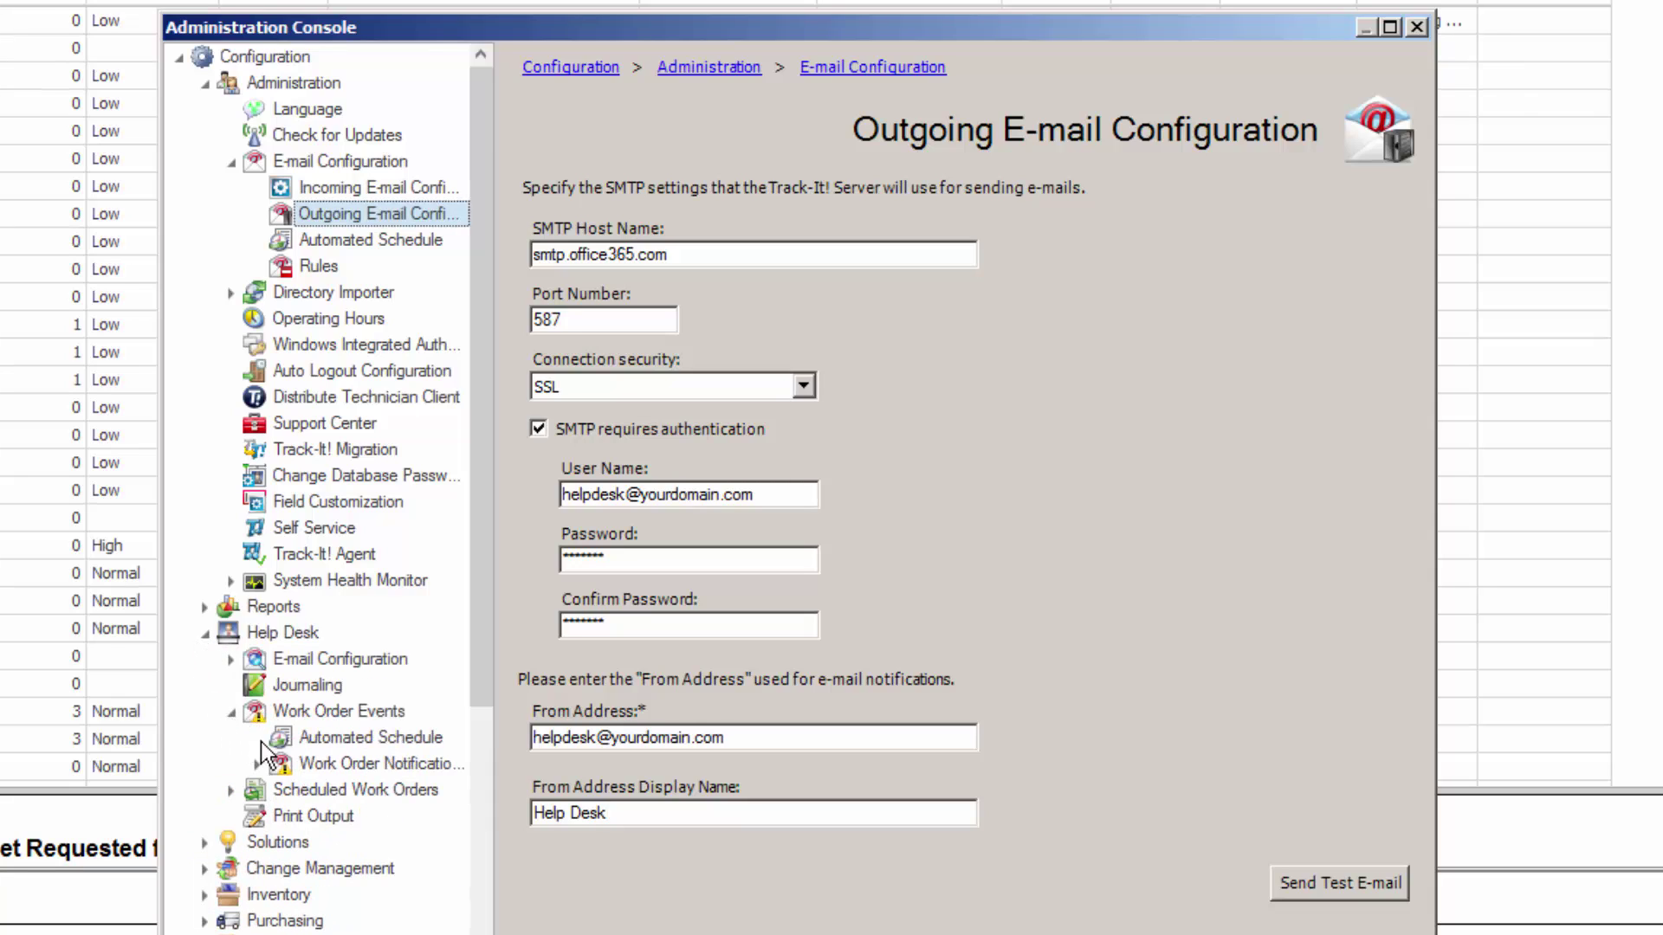
left_click(352, 741)
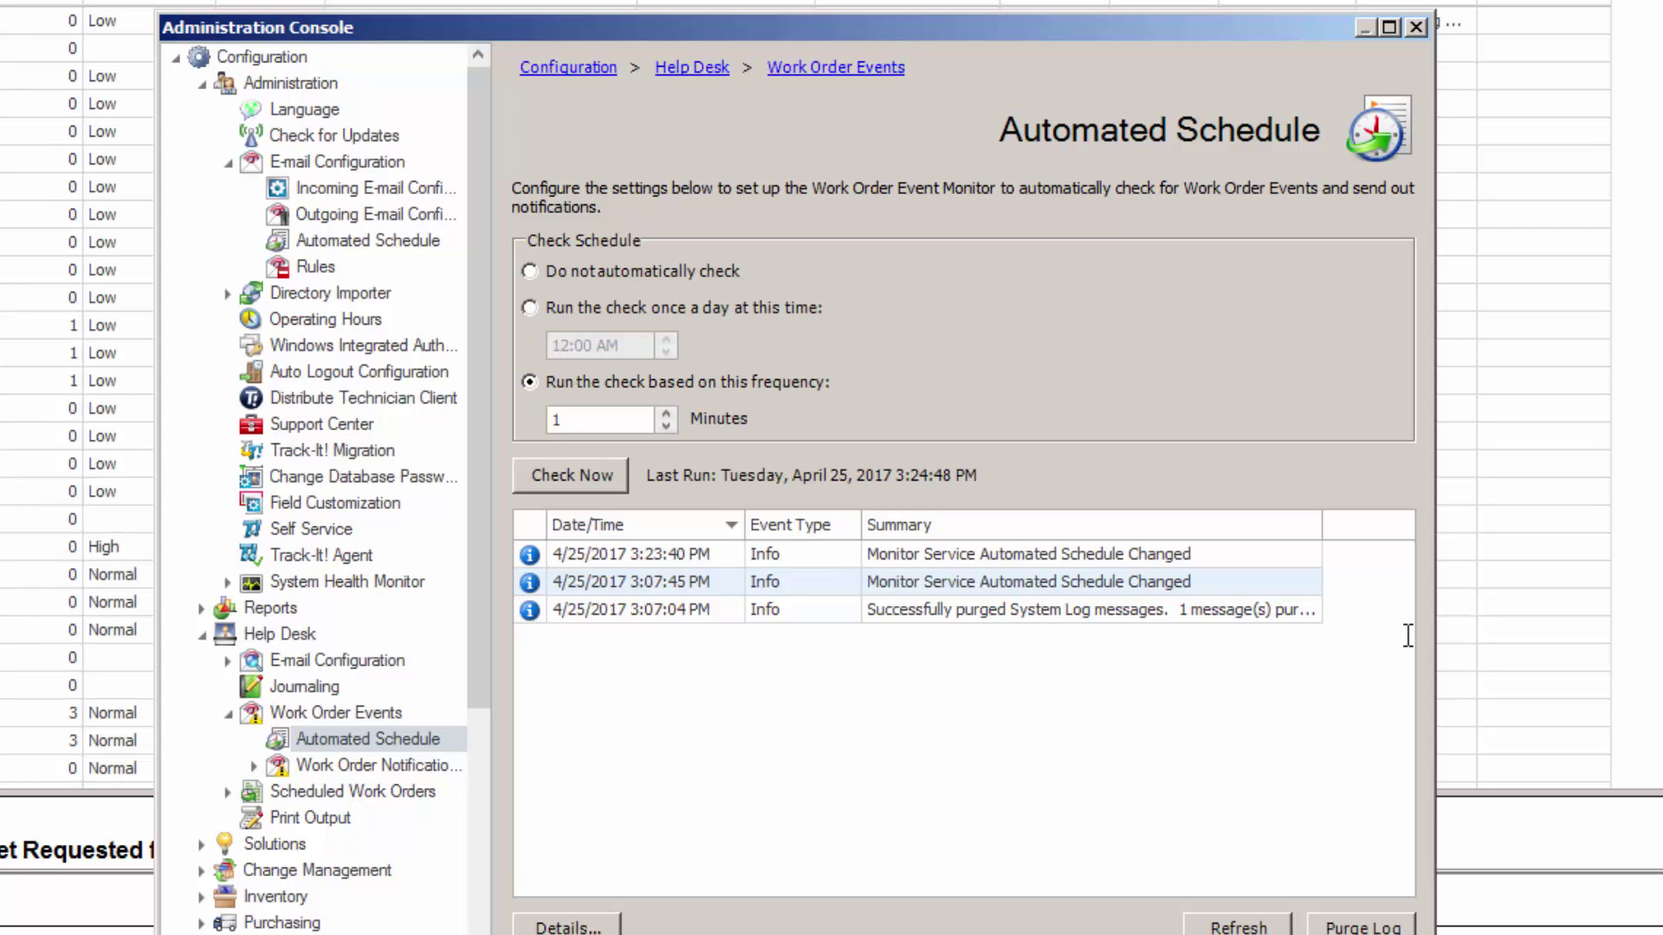
Return to Outgoing E-mail Configuration, still showing smtp.office365.com, port 587 and SSL.
left_click(382, 213)
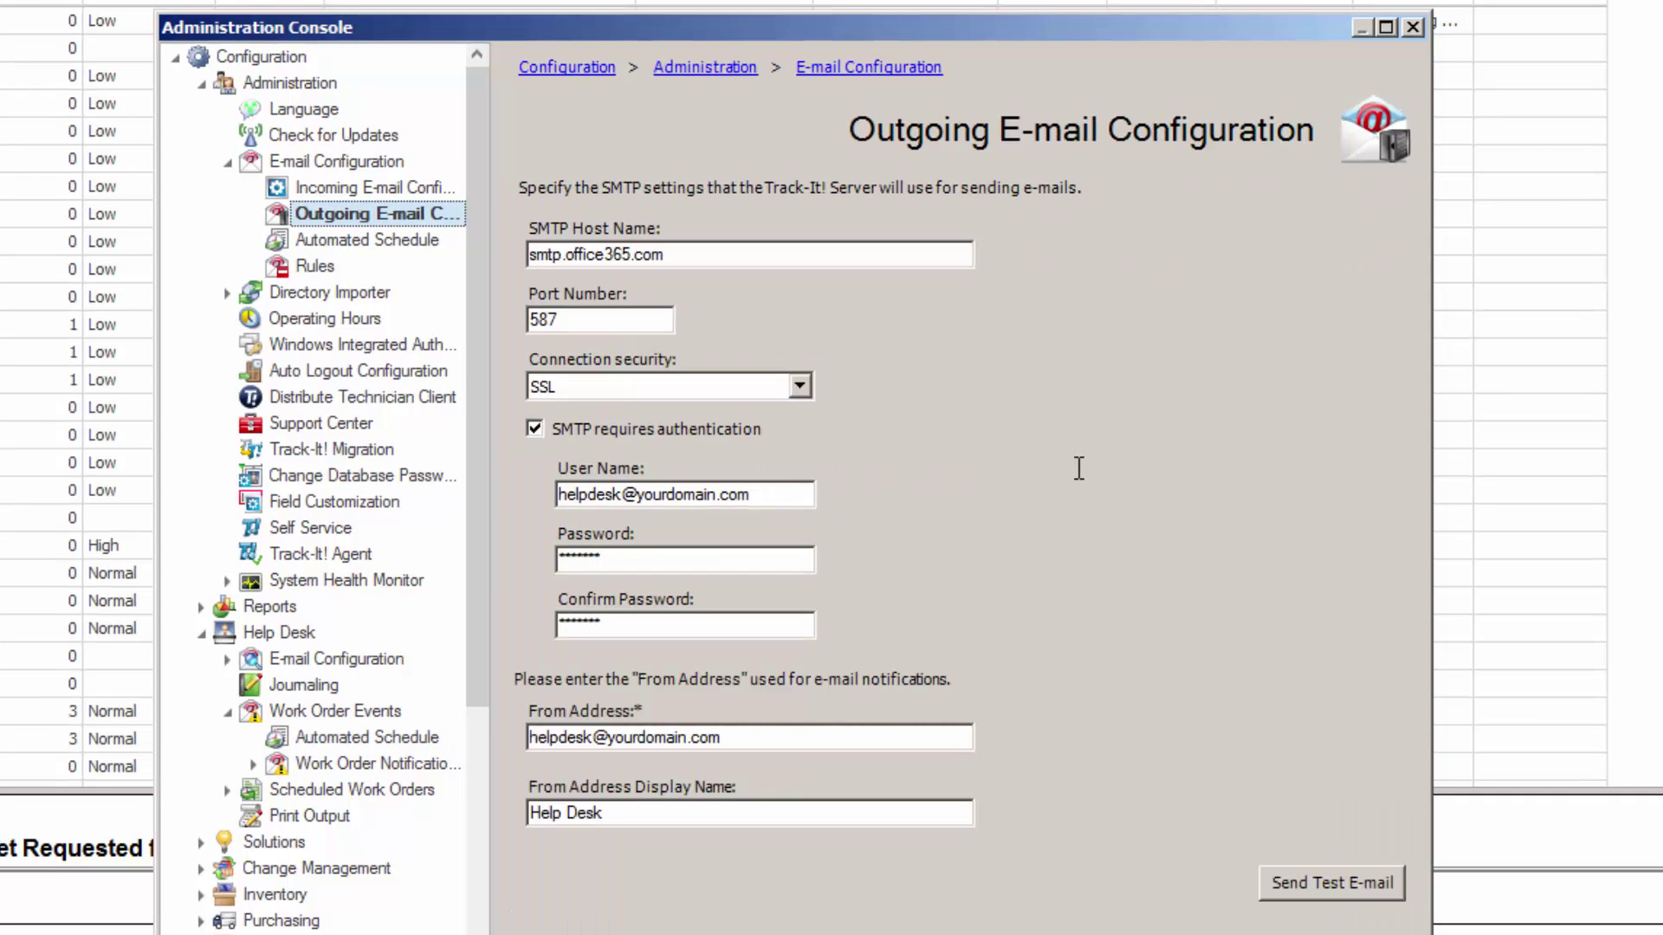